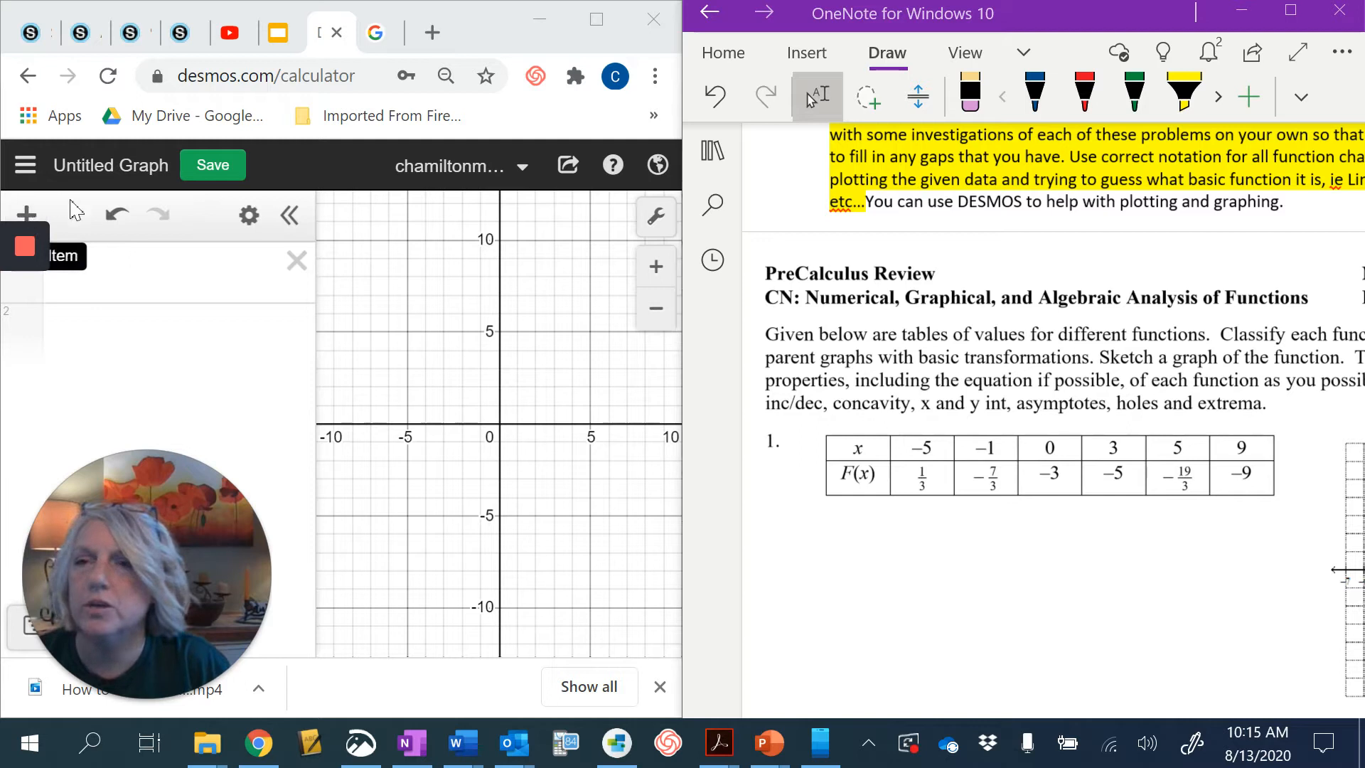
- Insert a table and fill the x₁ column with -5, -1, 0, 3, 5 and 9
{"action": "mouse_move", "coordinate": [32, 267]}
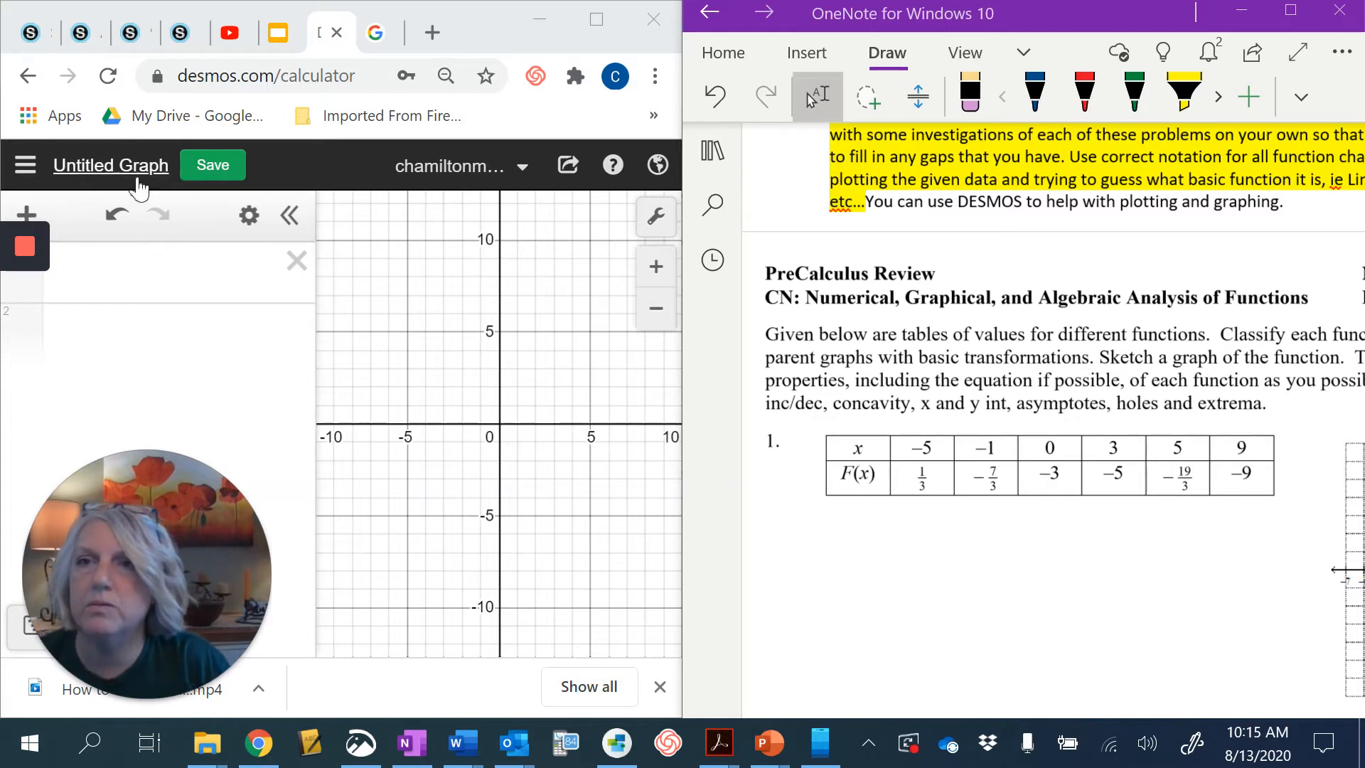
{"action": "left_click", "coordinate": [40, 211]}
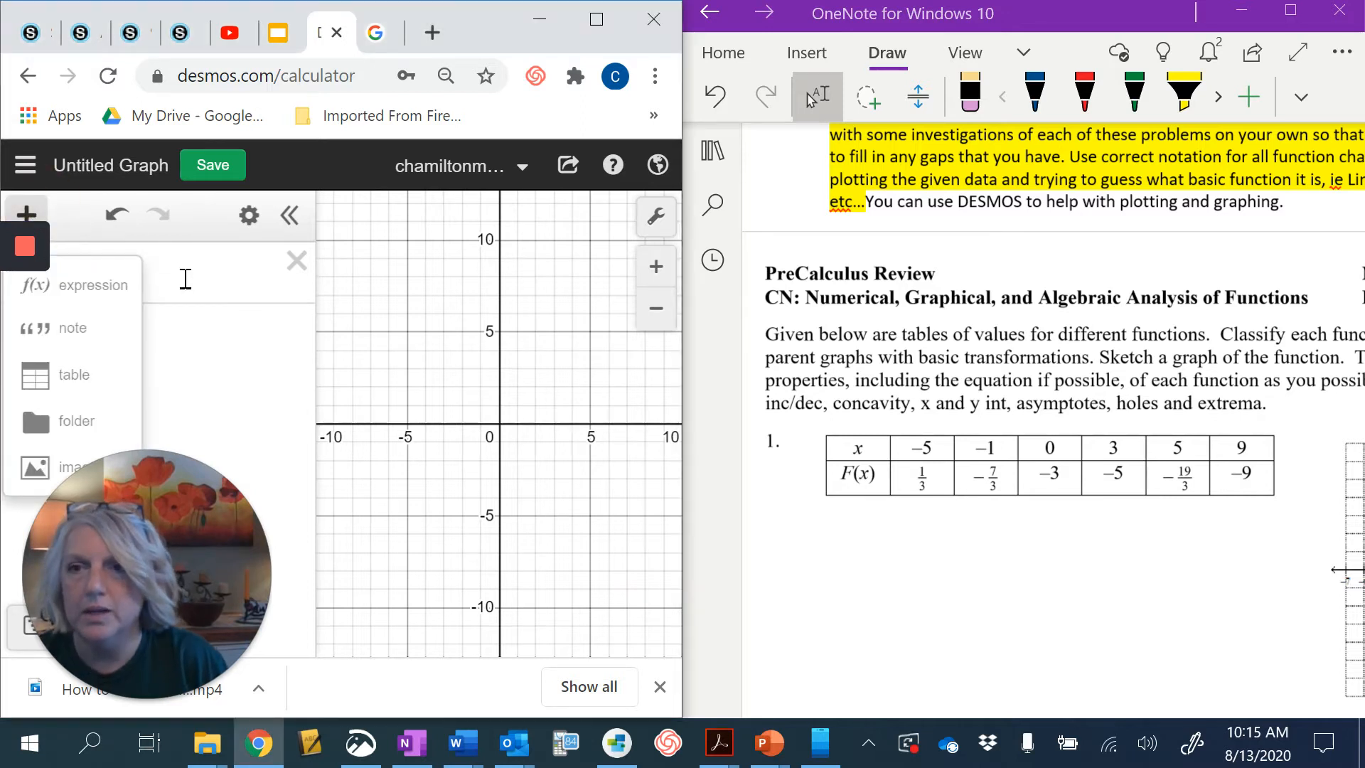
{"action": "left_click", "coordinate": [73, 386]}
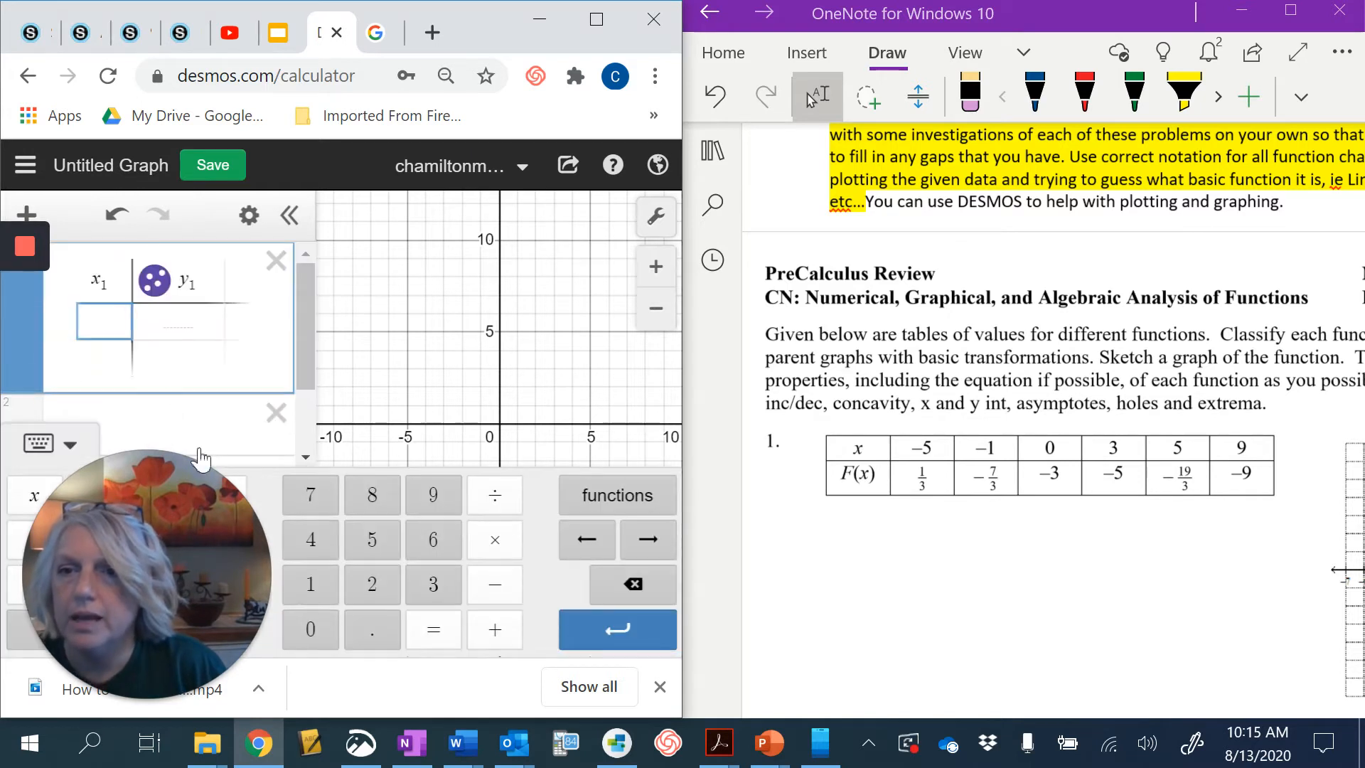
{"action": "left_click_drag", "start_coordinate": [167, 532], "coordinate": [789, 107]}
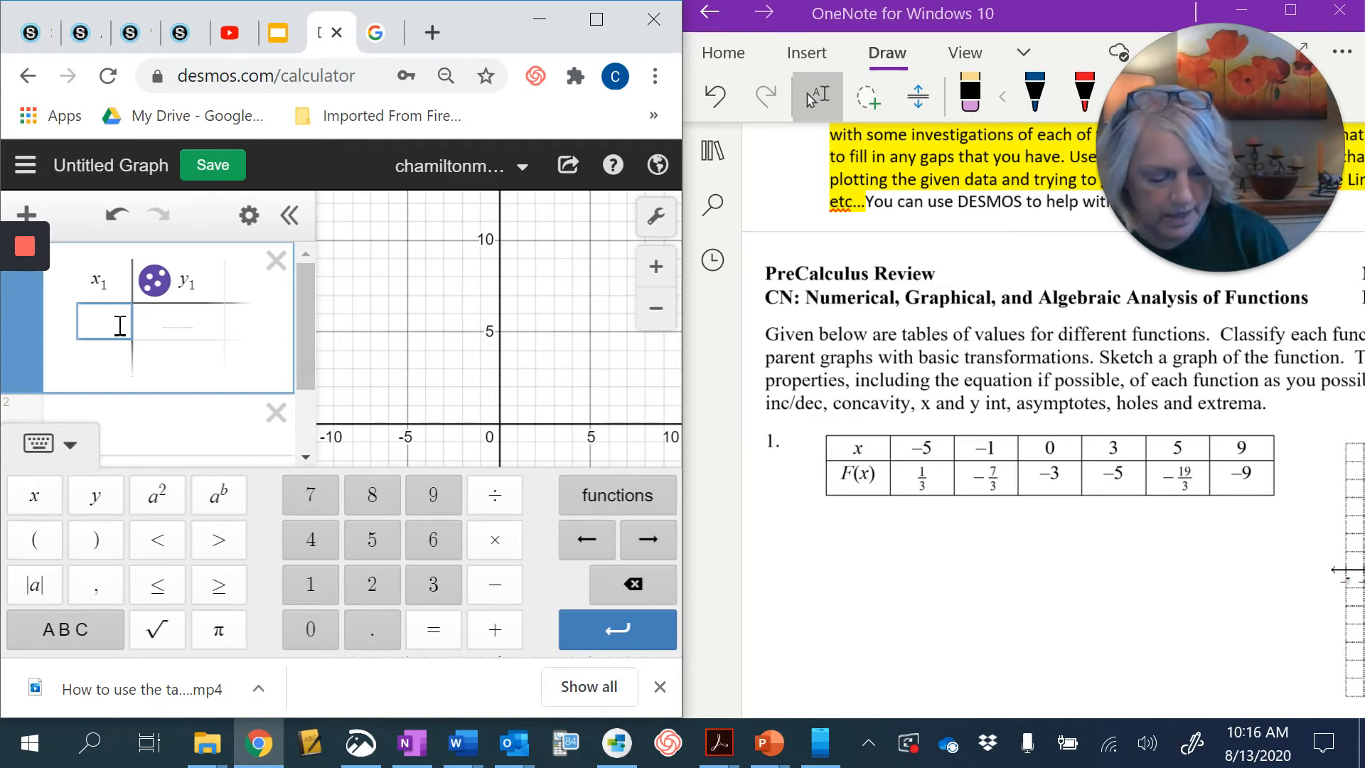
{"action": "type", "text": "-5"}
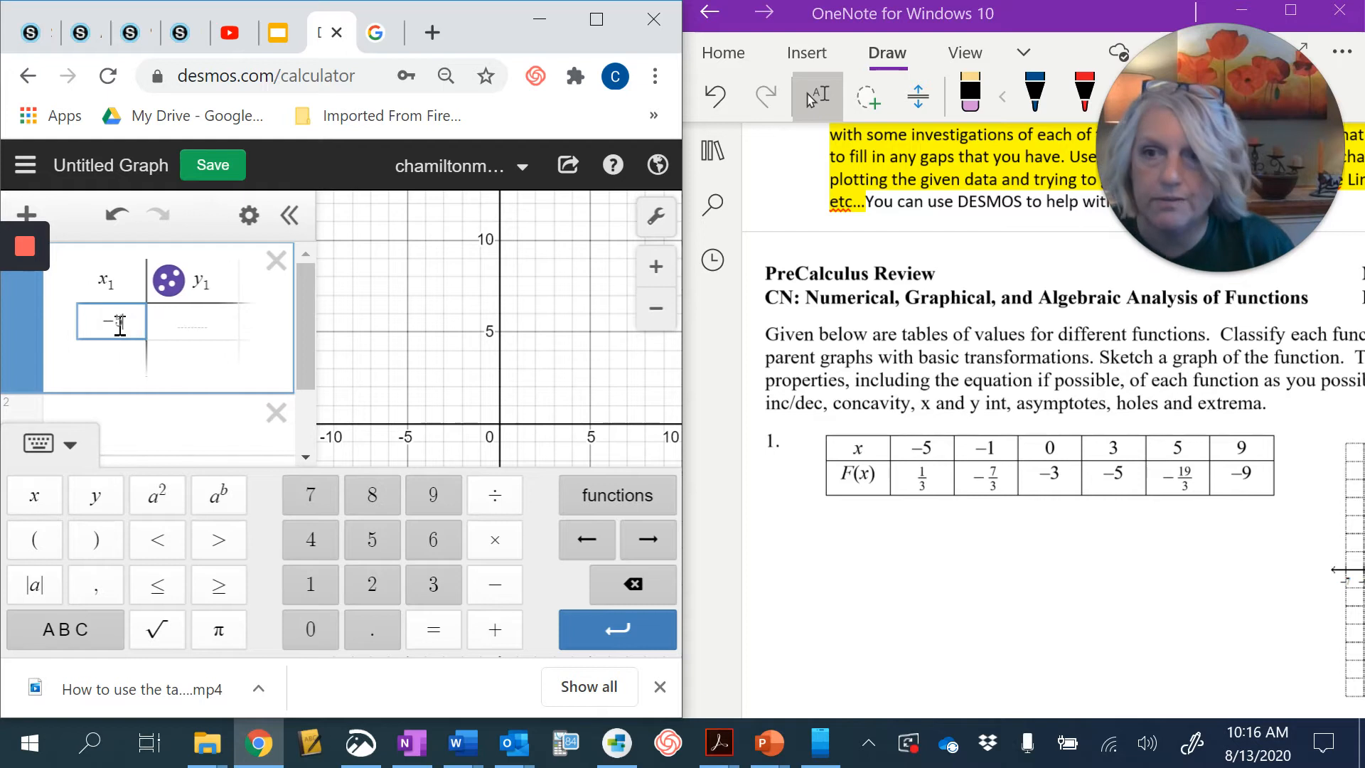
{"action": "key", "text": "Return"}
{"action": "type", "text": "-1"}
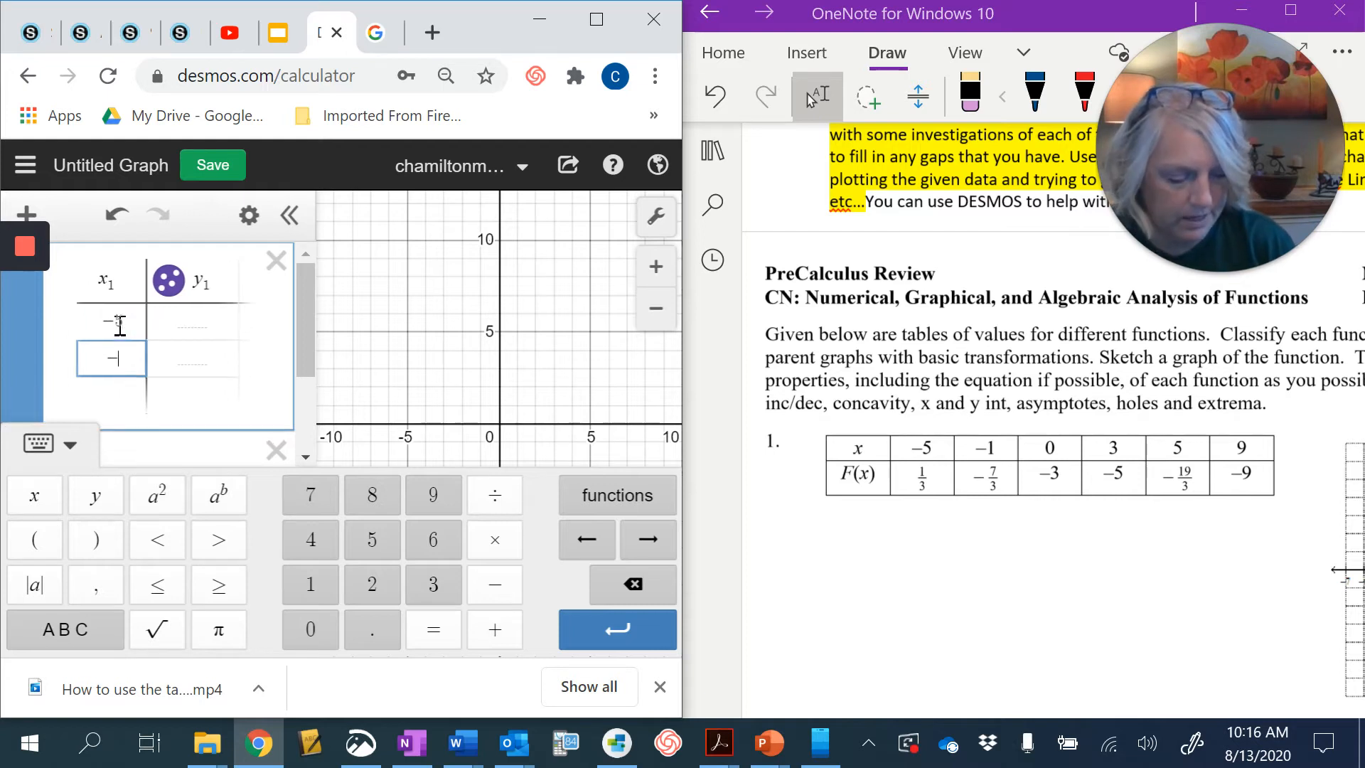
{"action": "key", "text": "Return"}
{"action": "type", "text": "0"}
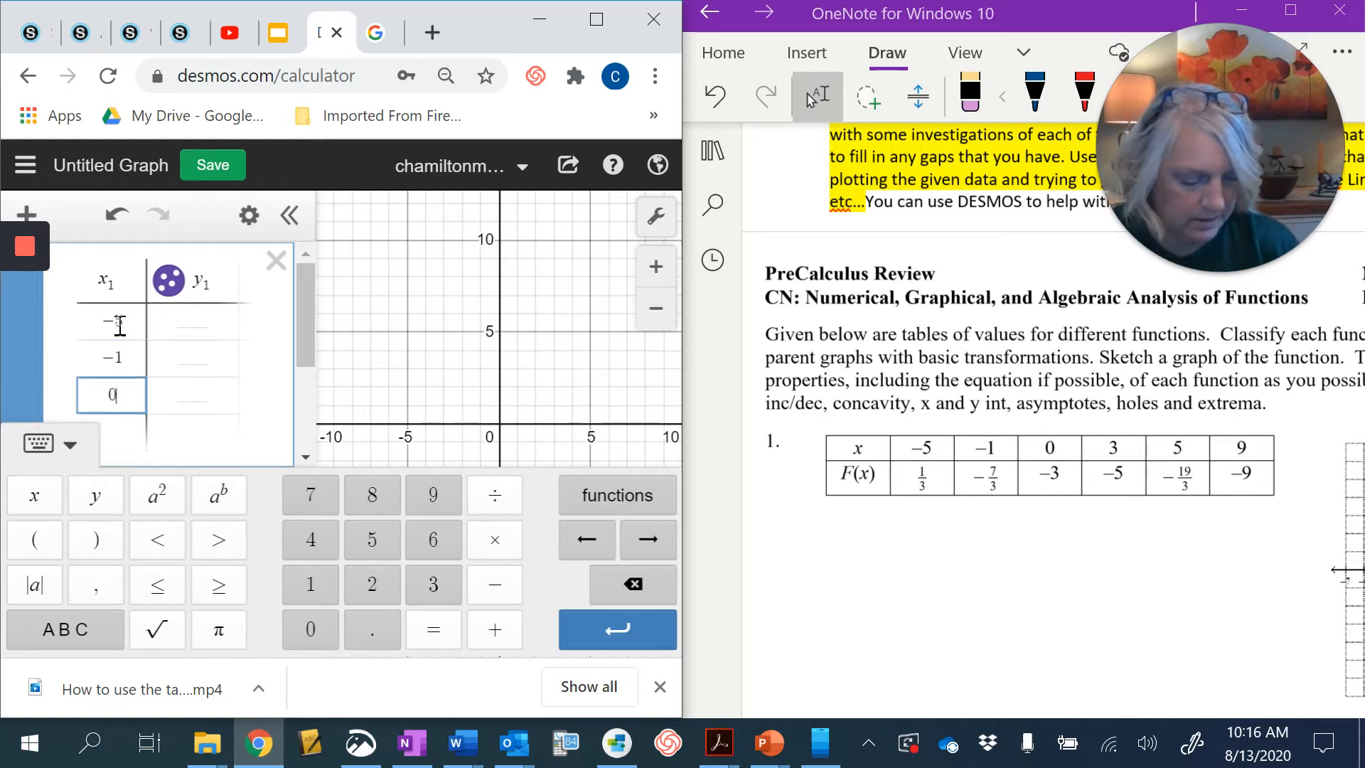
{"action": "key", "text": "Return"}
{"action": "type", "text": "3"}
{"action": "key", "text": "Return"}
{"action": "type", "text": "5"}
{"action": "key", "text": "Return"}
{"action": "type", "text": "9"}
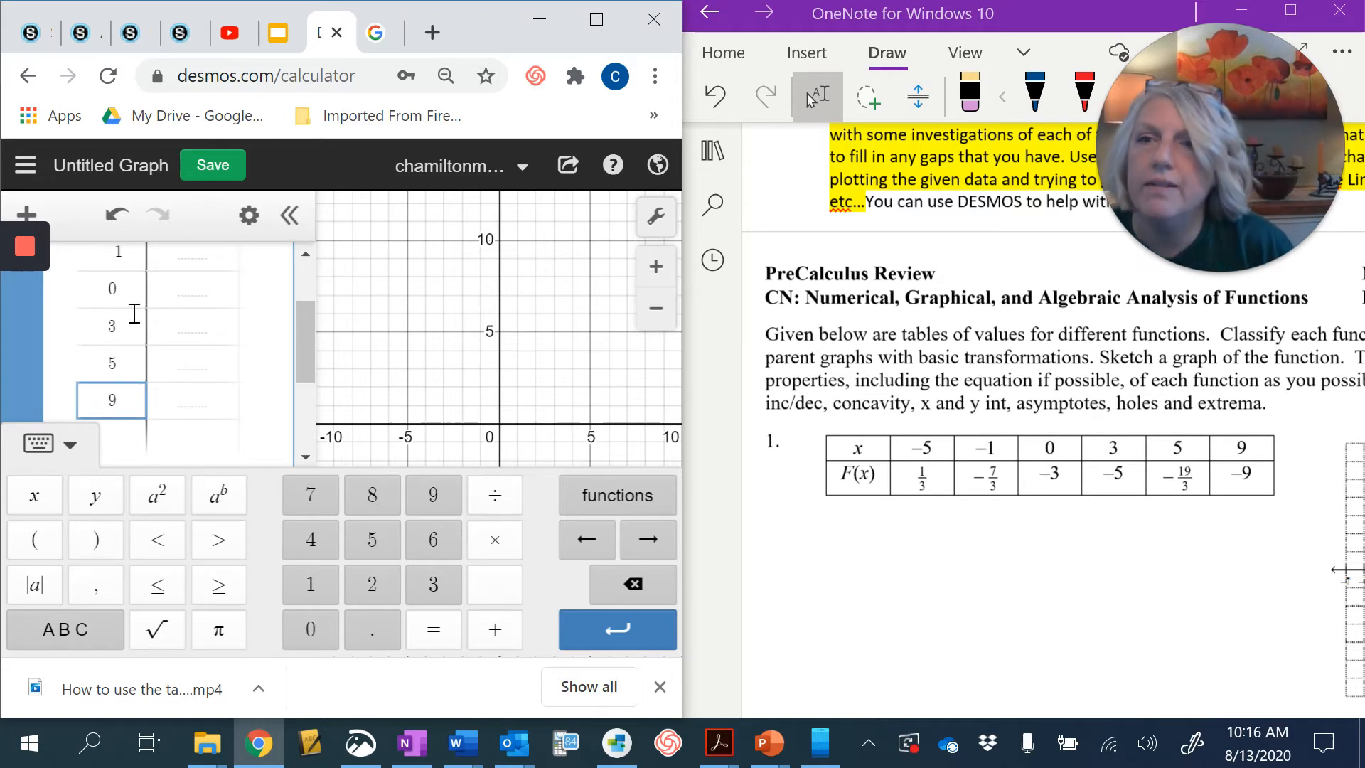
- Fill the y₁ column with 1/3, -7/3, -3, -5, -19/3 and -9
{"action": "scroll", "coordinate": [189, 284], "scroll_direction": "up", "scroll_amount": 3}
{"action": "left_click", "coordinate": [178, 321]}
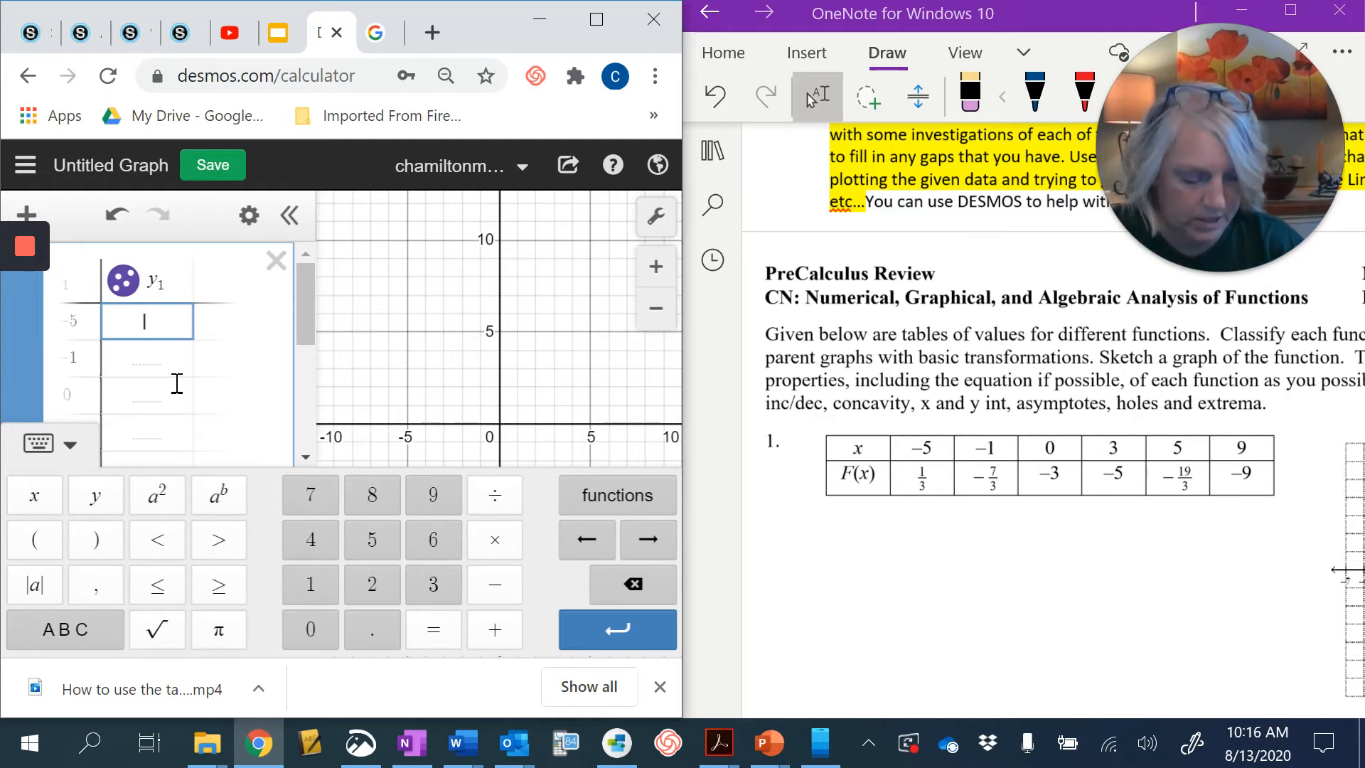
{"action": "type", "text": "1/3"}
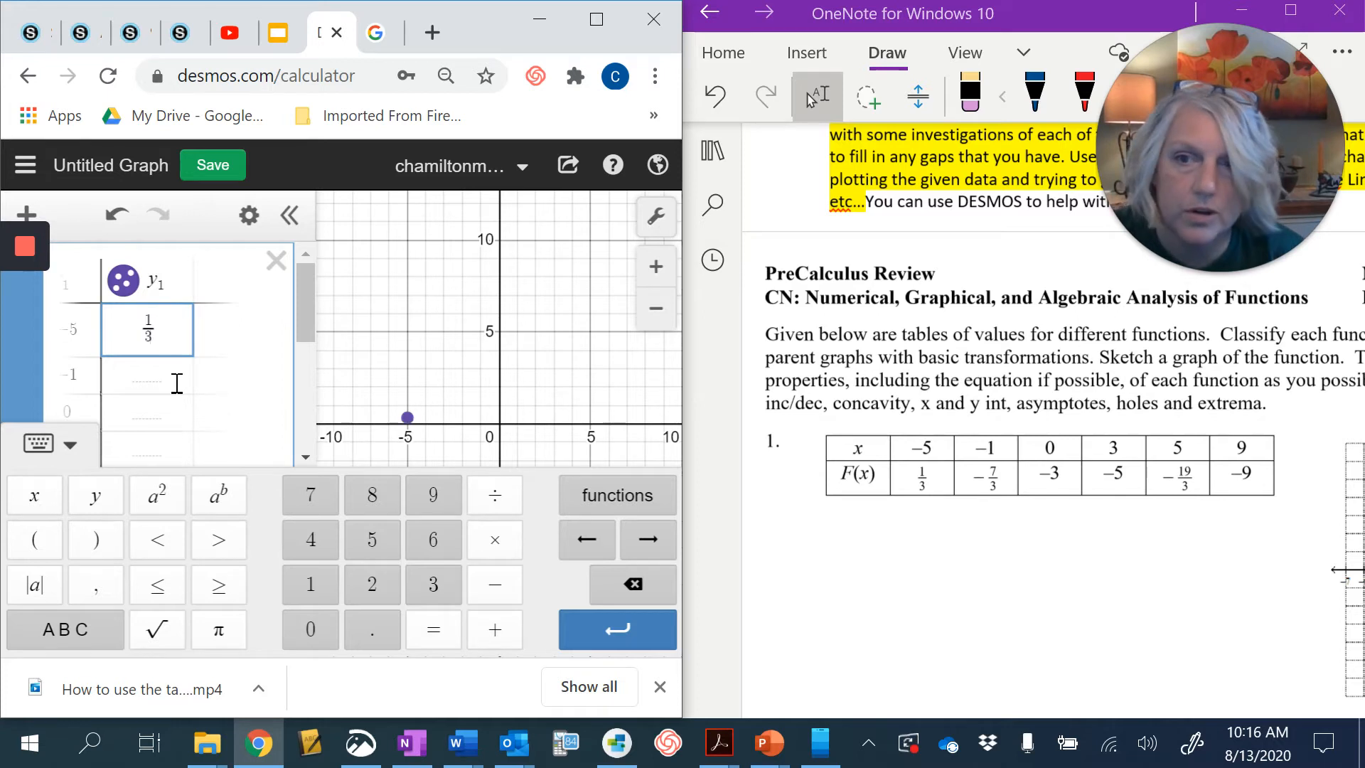
{"action": "left_click", "coordinate": [177, 384]}
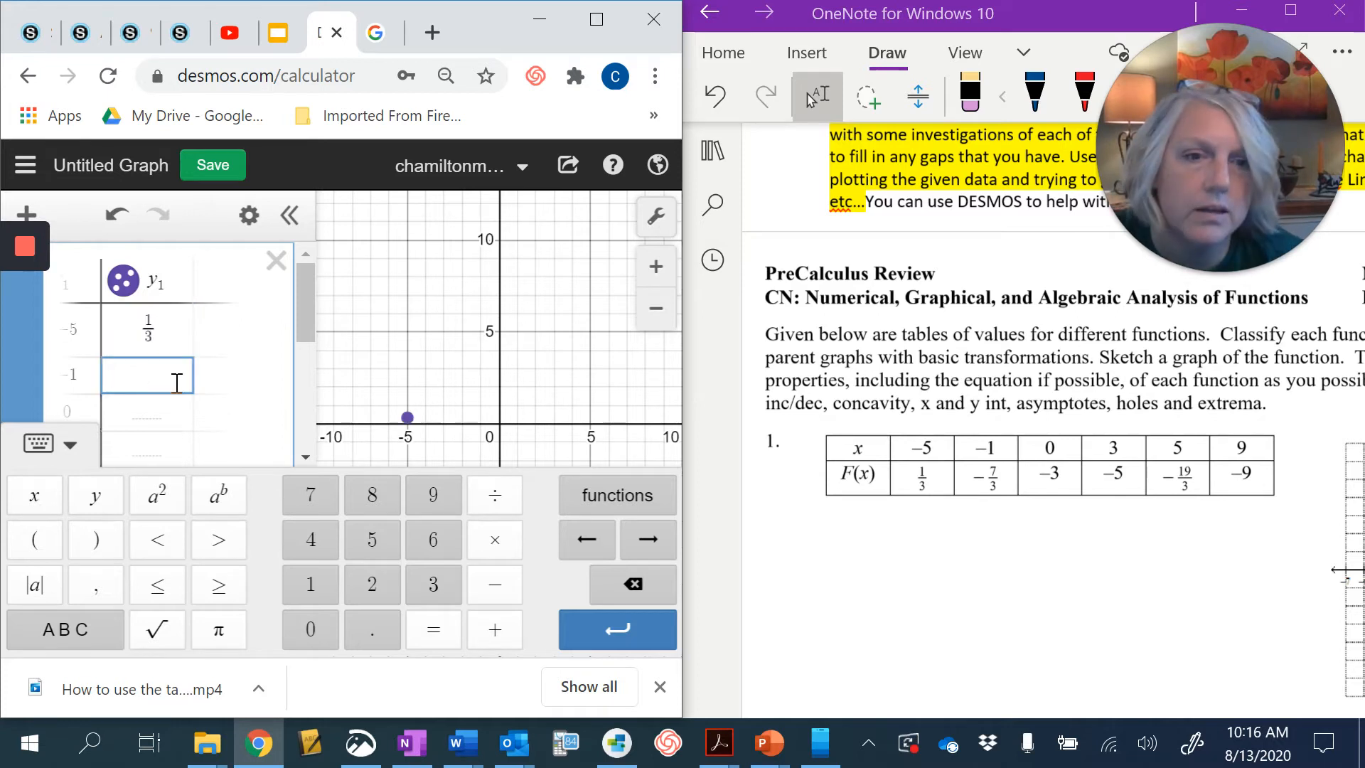
{"action": "type", "text": "-7/3"}
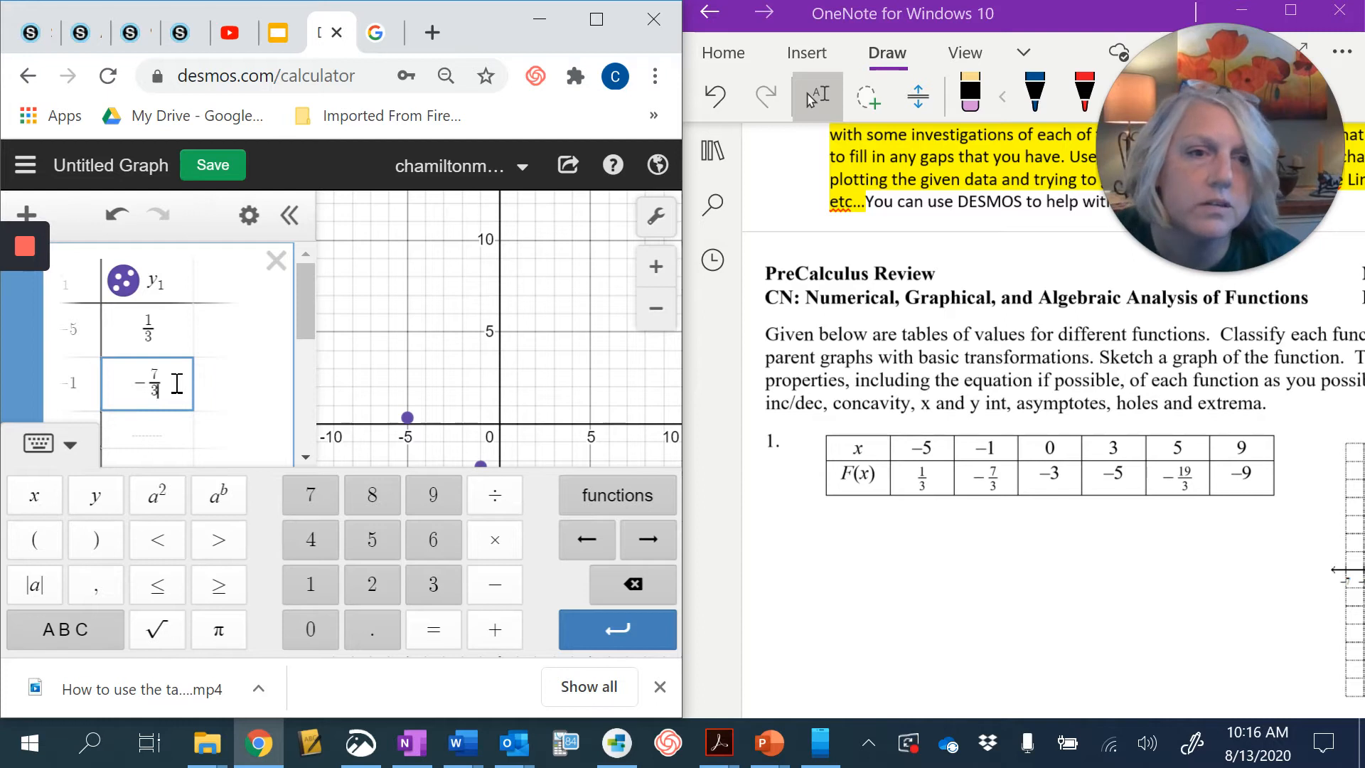
{"action": "key", "text": "Return"}
{"action": "type", "text": "-3"}
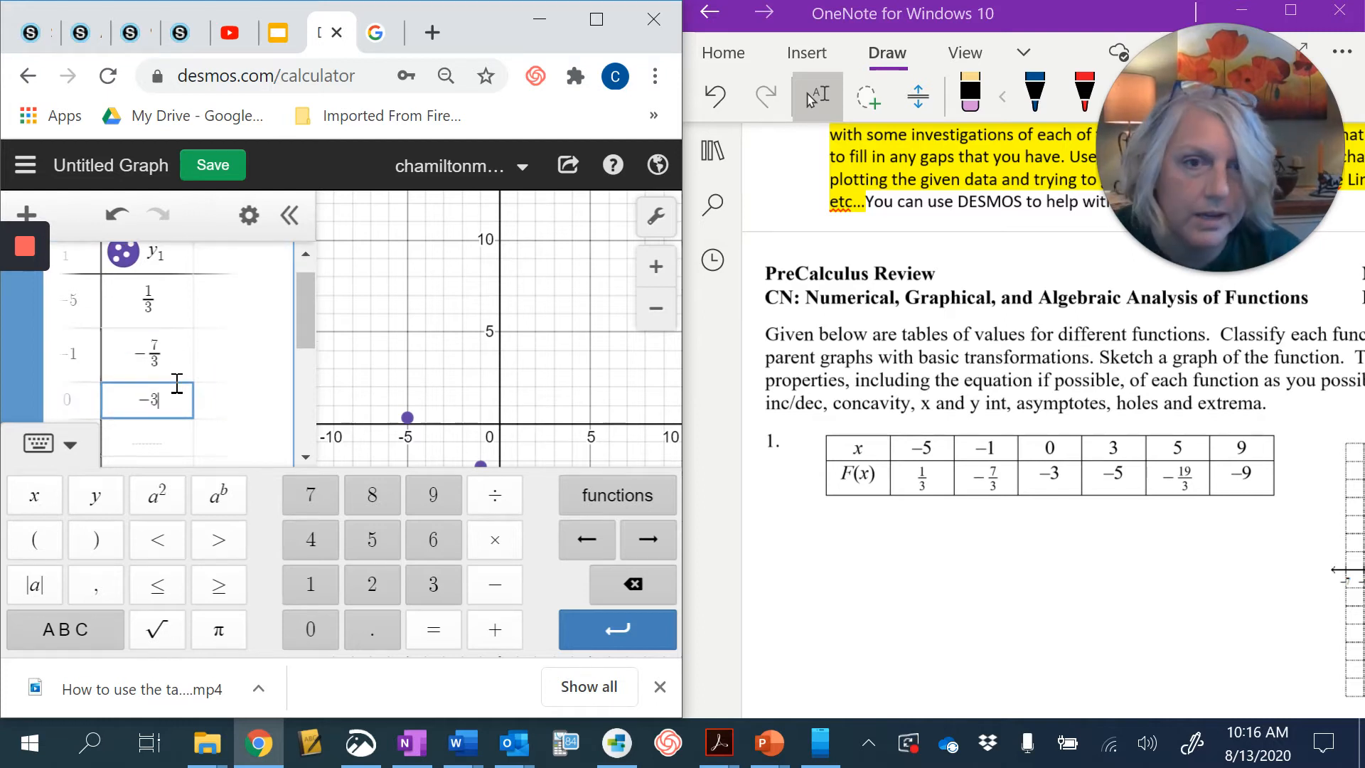
{"action": "key", "text": "Return"}
{"action": "type", "text": "-5"}
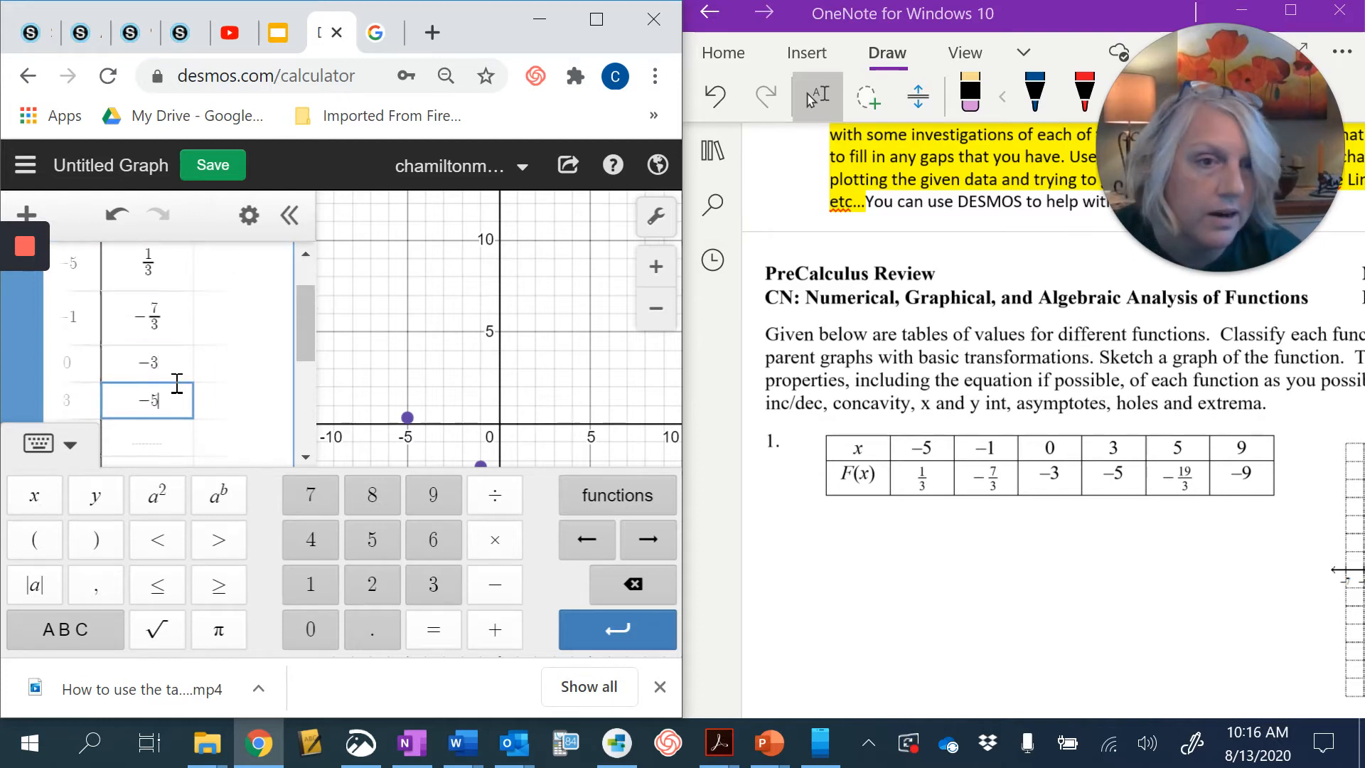
{"action": "key", "text": "Return"}
{"action": "type", "text": "-19/3"}
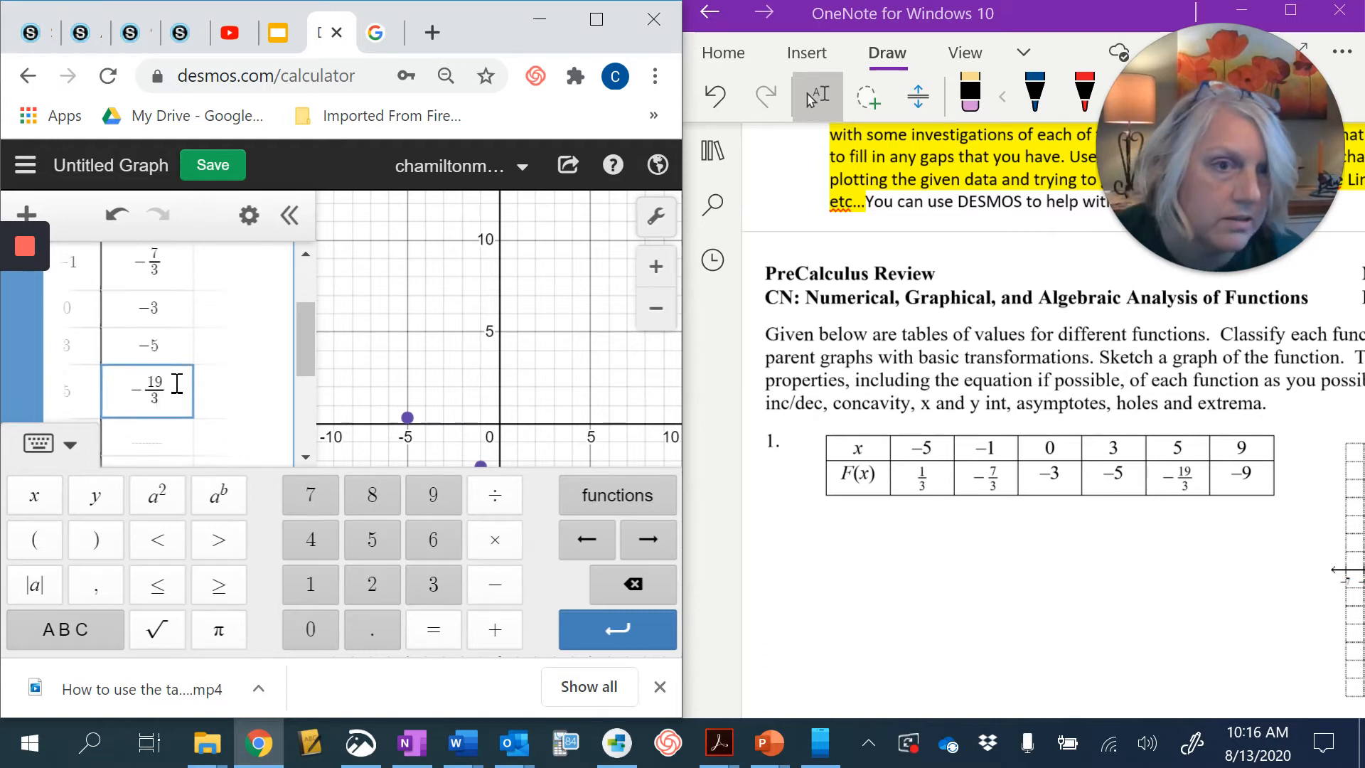
{"action": "key", "text": "Return"}
{"action": "type", "text": "-9"}
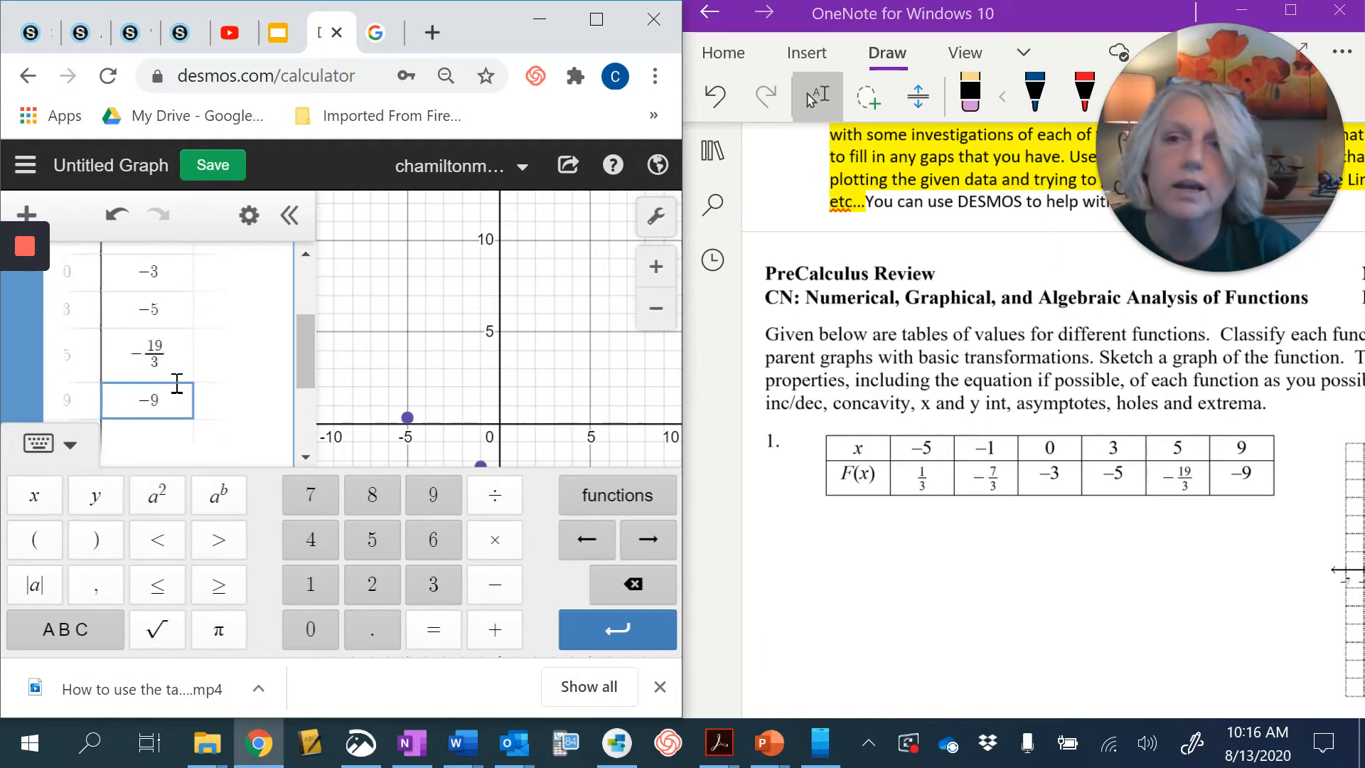
- Add a linear regression y₁ ~ mx₁ + b for the table data in a new expression
{"action": "left_click", "coordinate": [221, 364]}
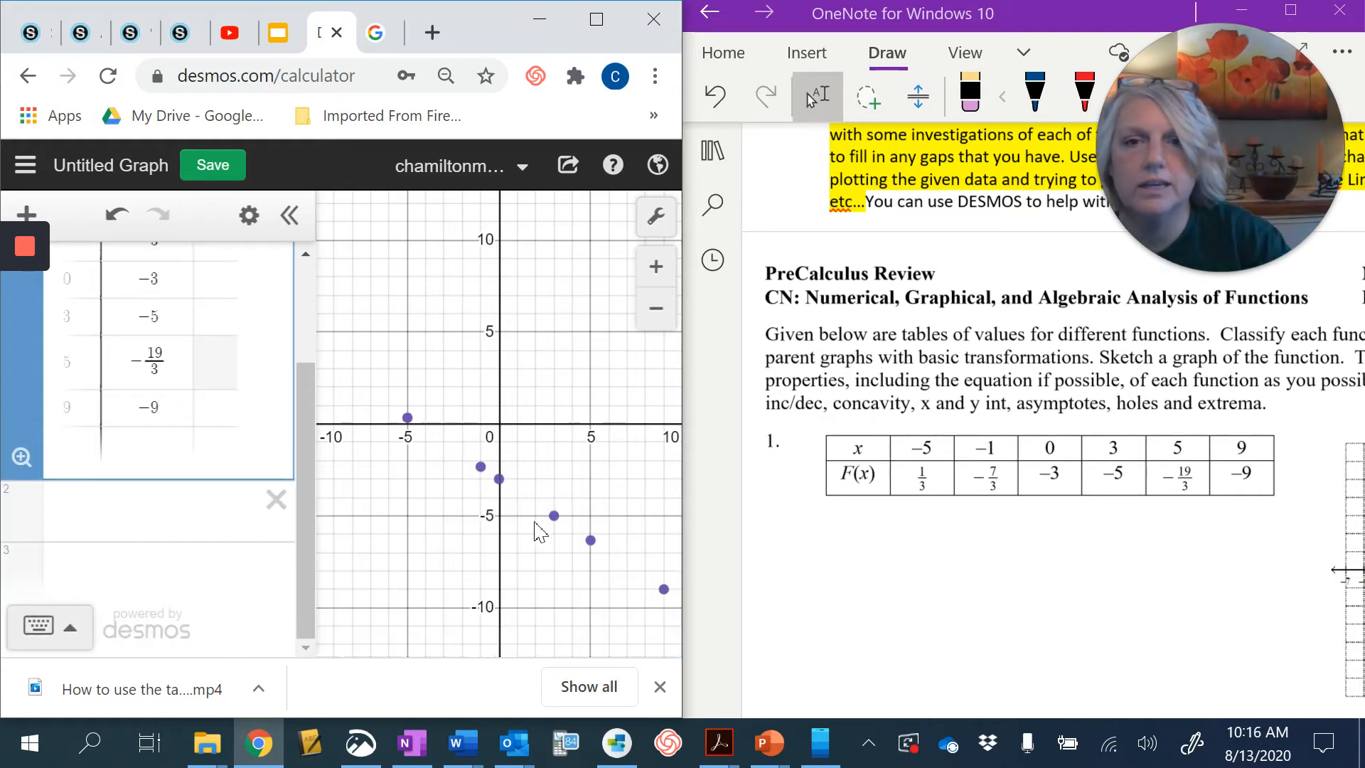
{"action": "left_click_drag", "start_coordinate": [535, 522], "coordinate": [519, 428]}
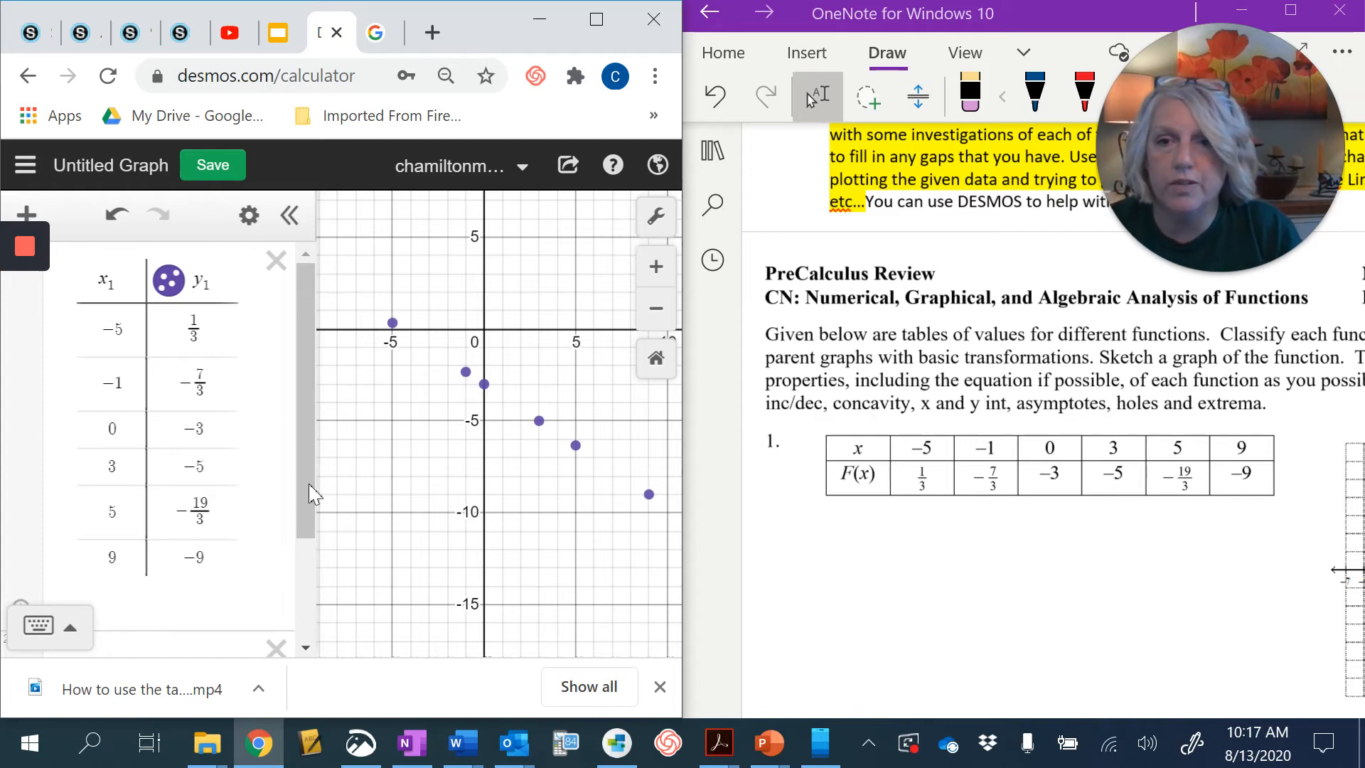
{"action": "left_click_drag", "start_coordinate": [310, 480], "coordinate": [297, 577]}
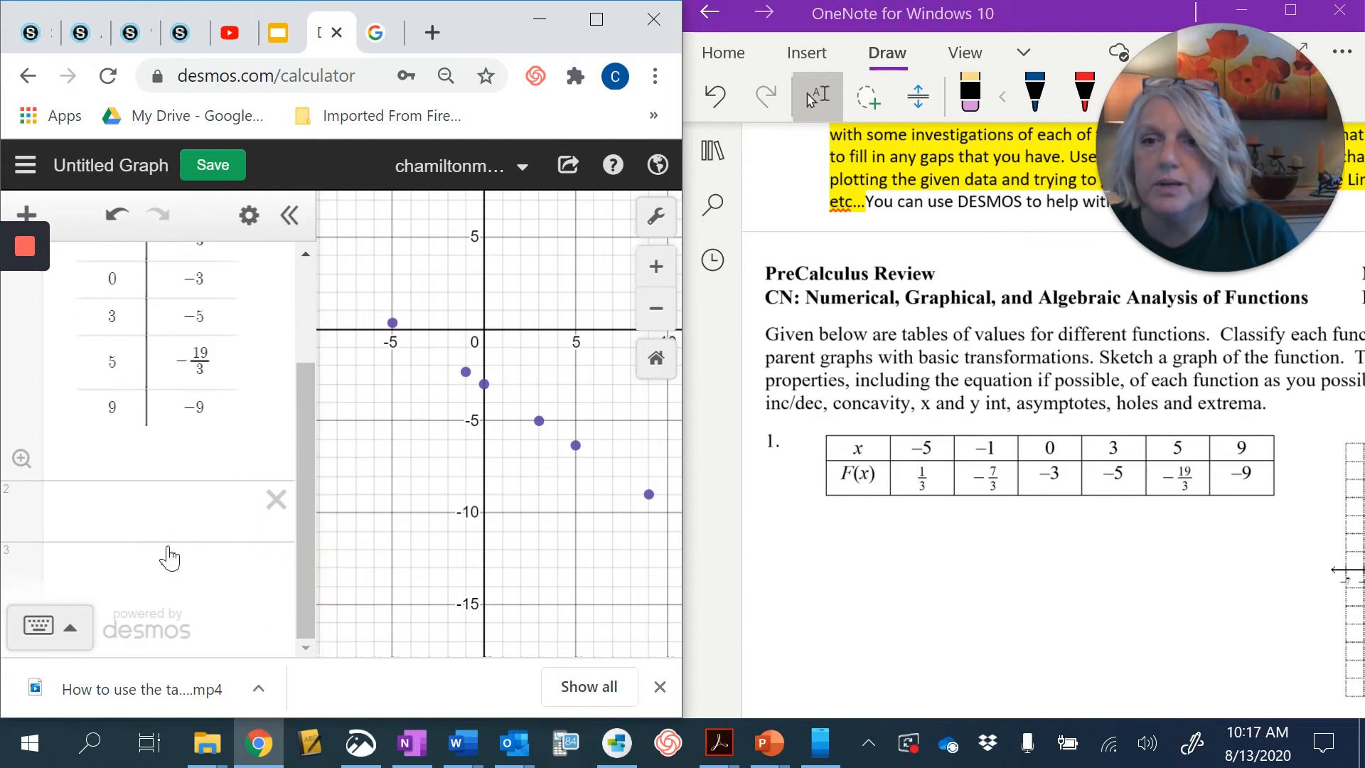
{"action": "left_click", "coordinate": [164, 514]}
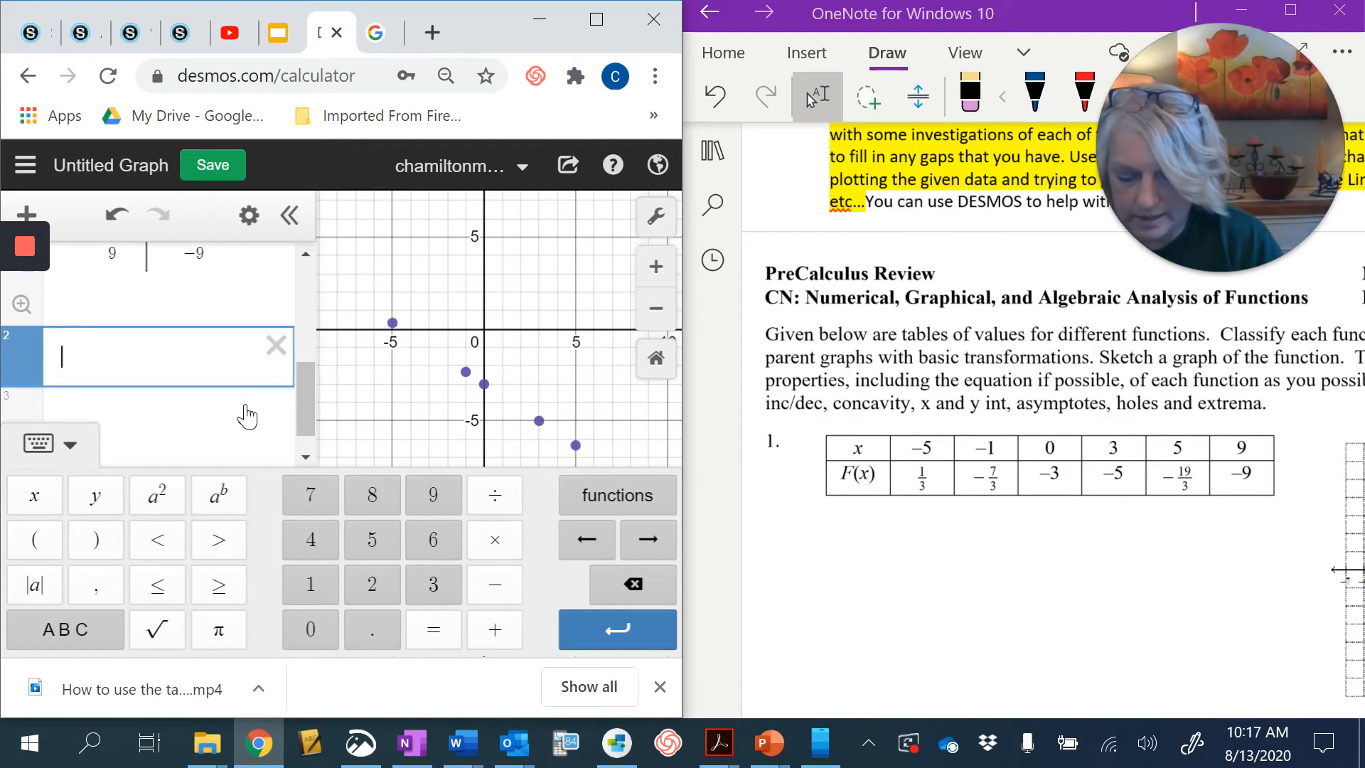
{"action": "type", "text": "y1 "}
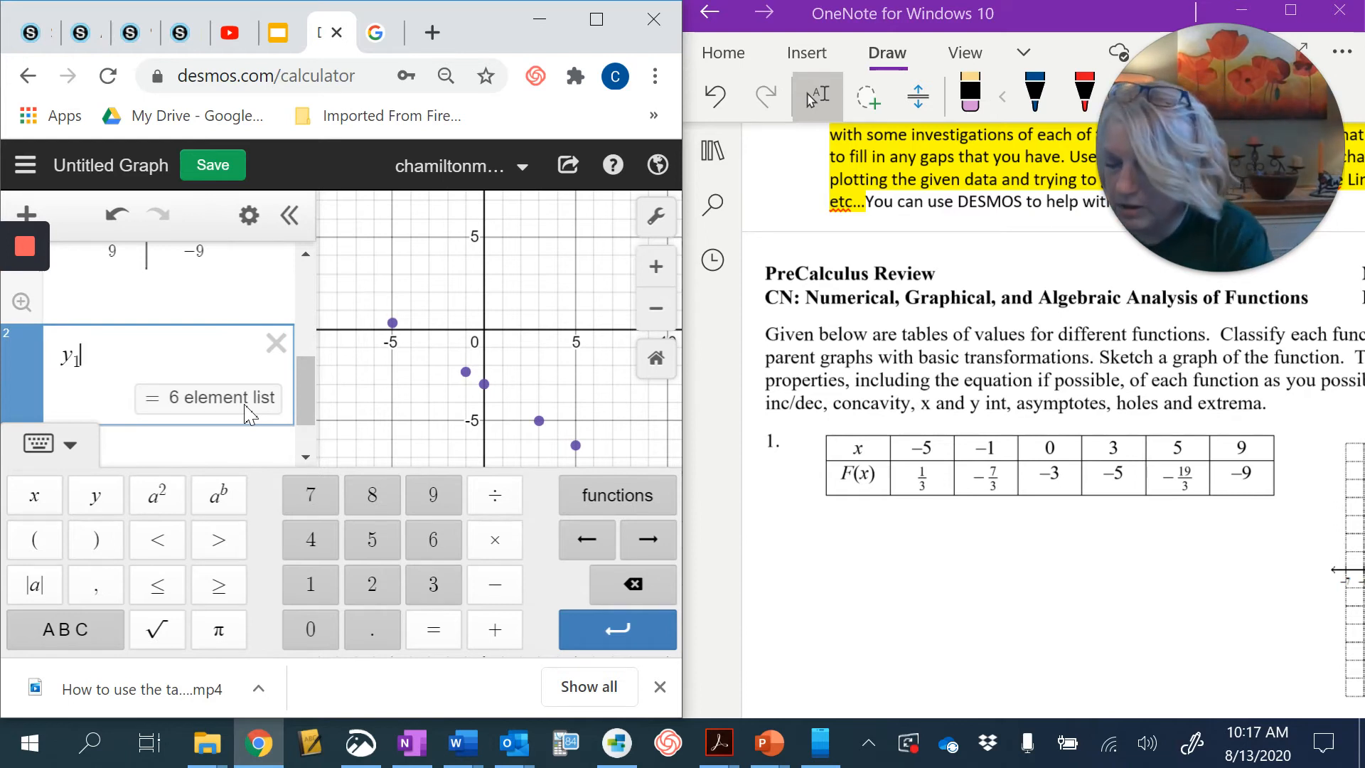
{"action": "type", "text": "~"}
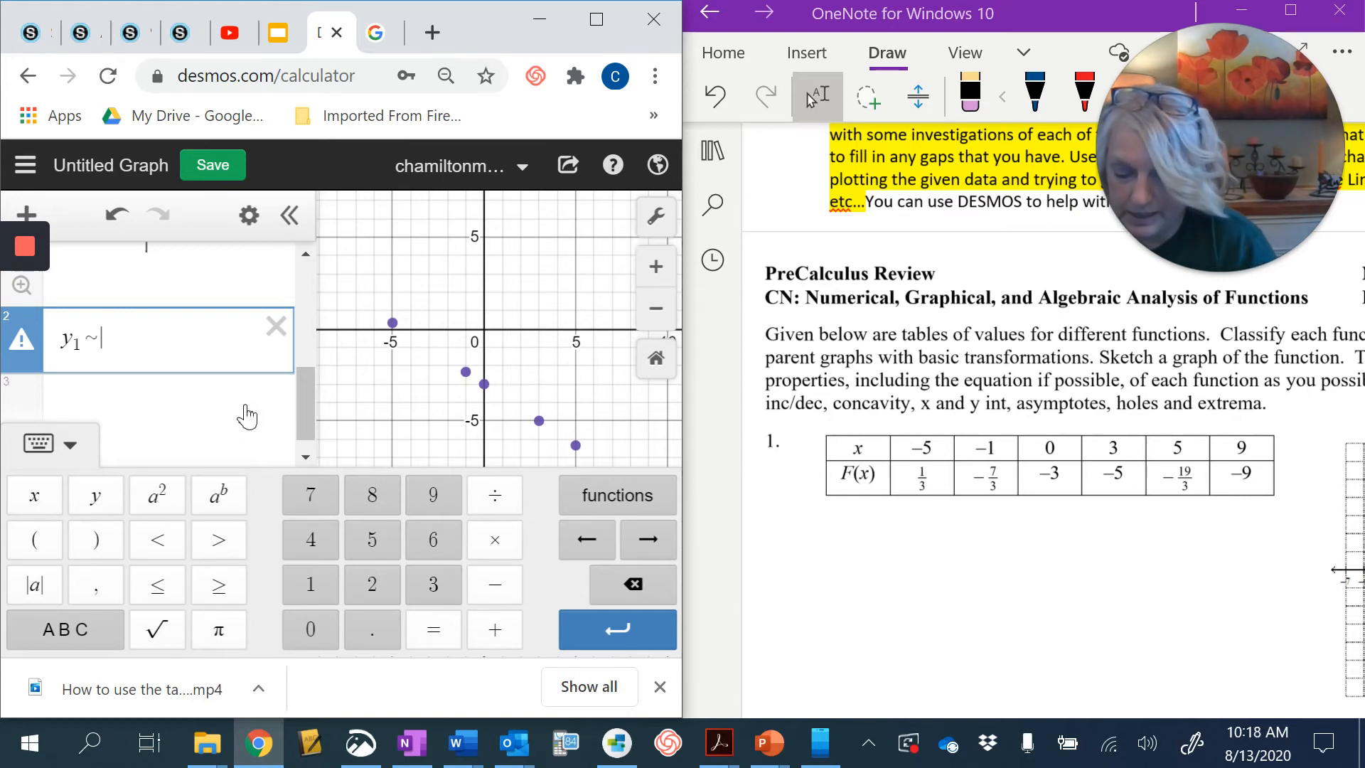
{"action": "type", "text": "mx1 "}
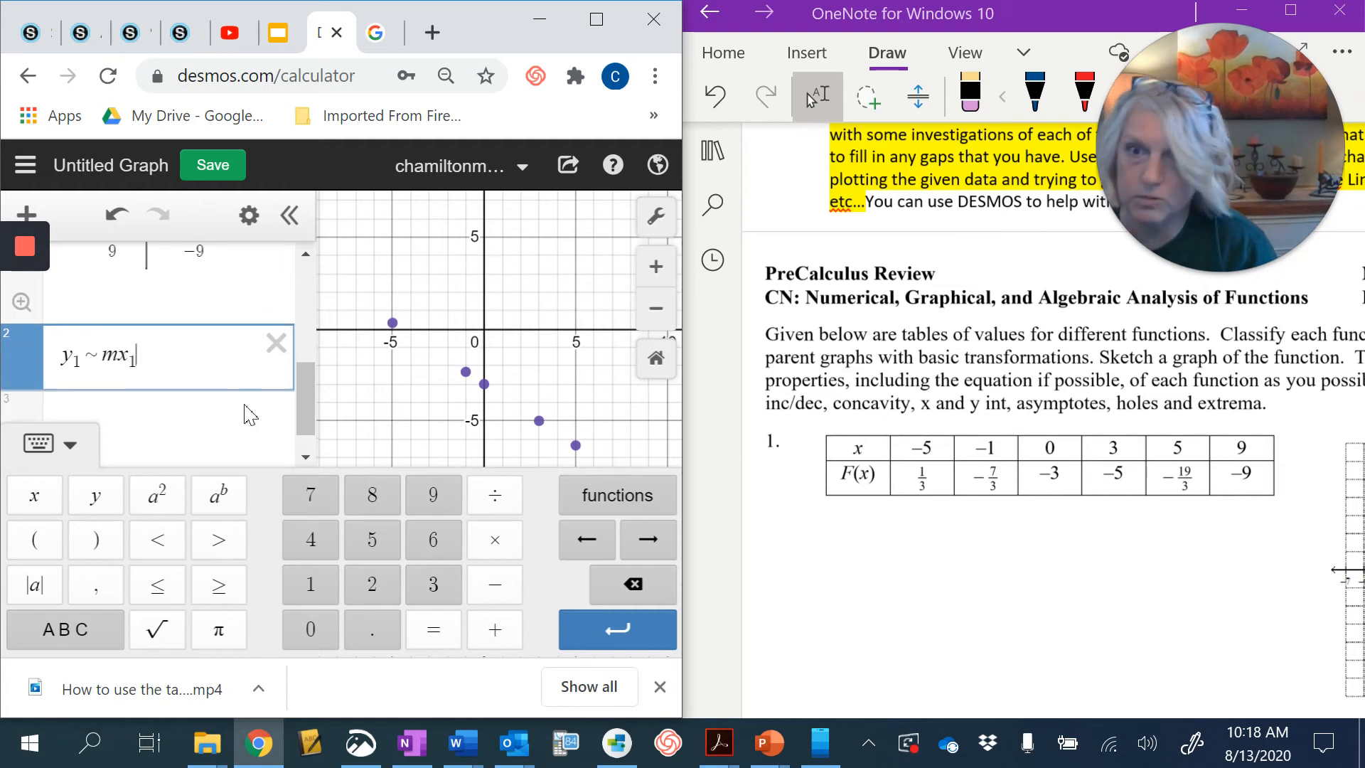
{"action": "type", "text": "+ b"}
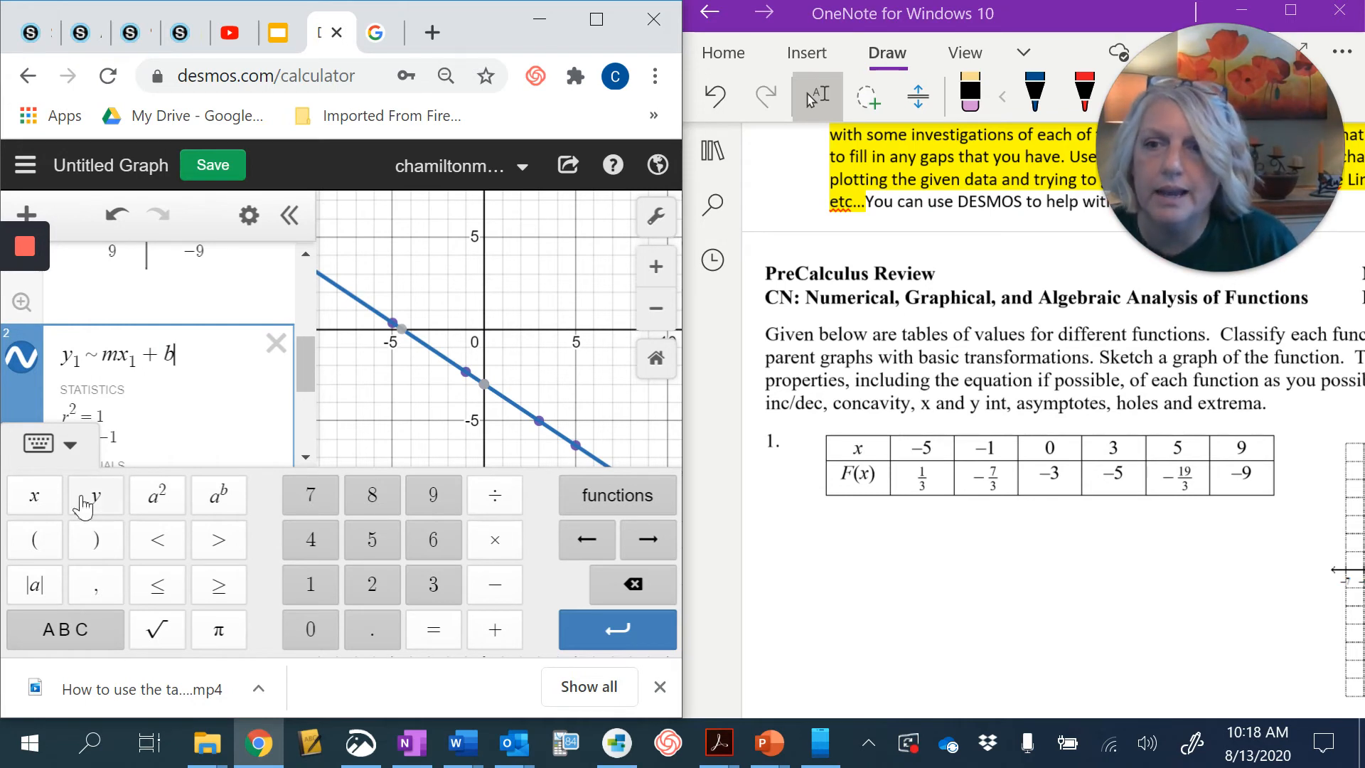
- Graph the line y = -2/3x in a new expression
{"action": "left_click", "coordinate": [82, 455]}
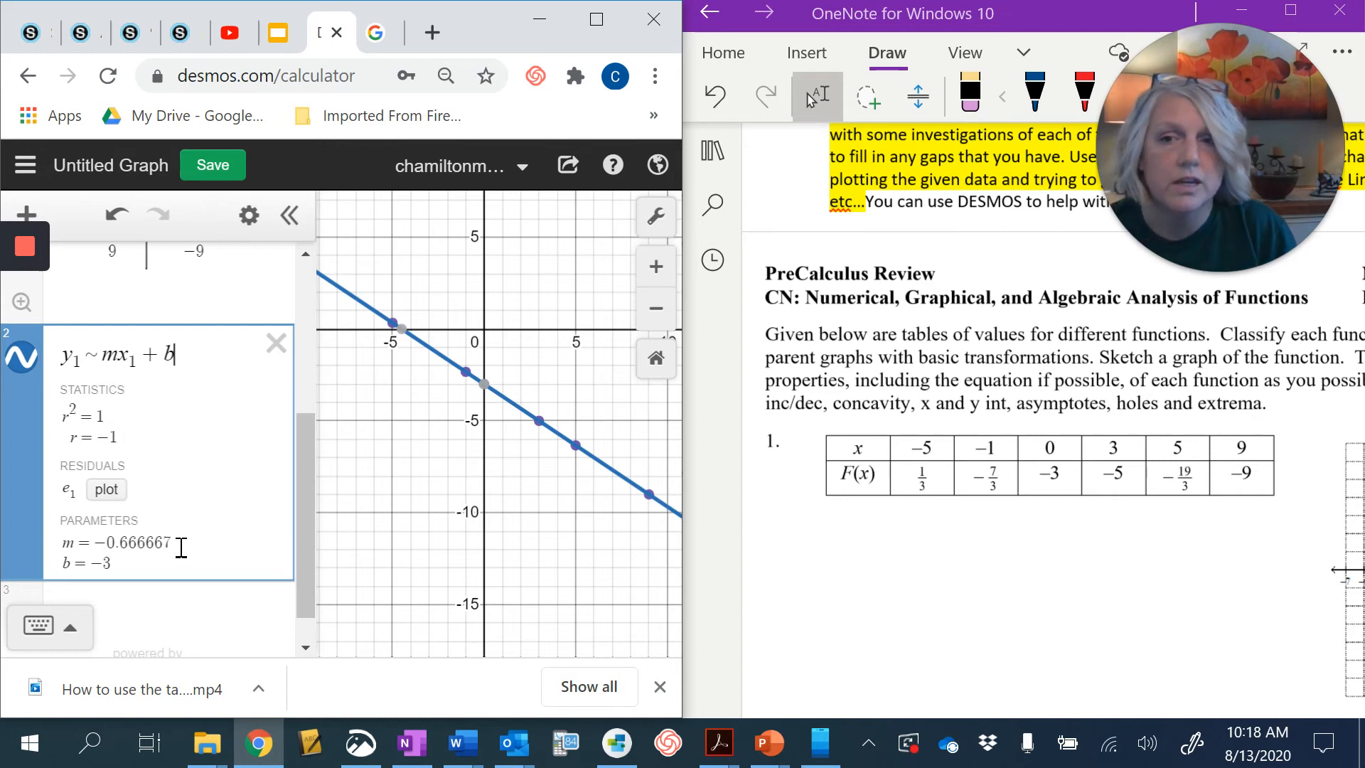
{"action": "left_click", "coordinate": [144, 617]}
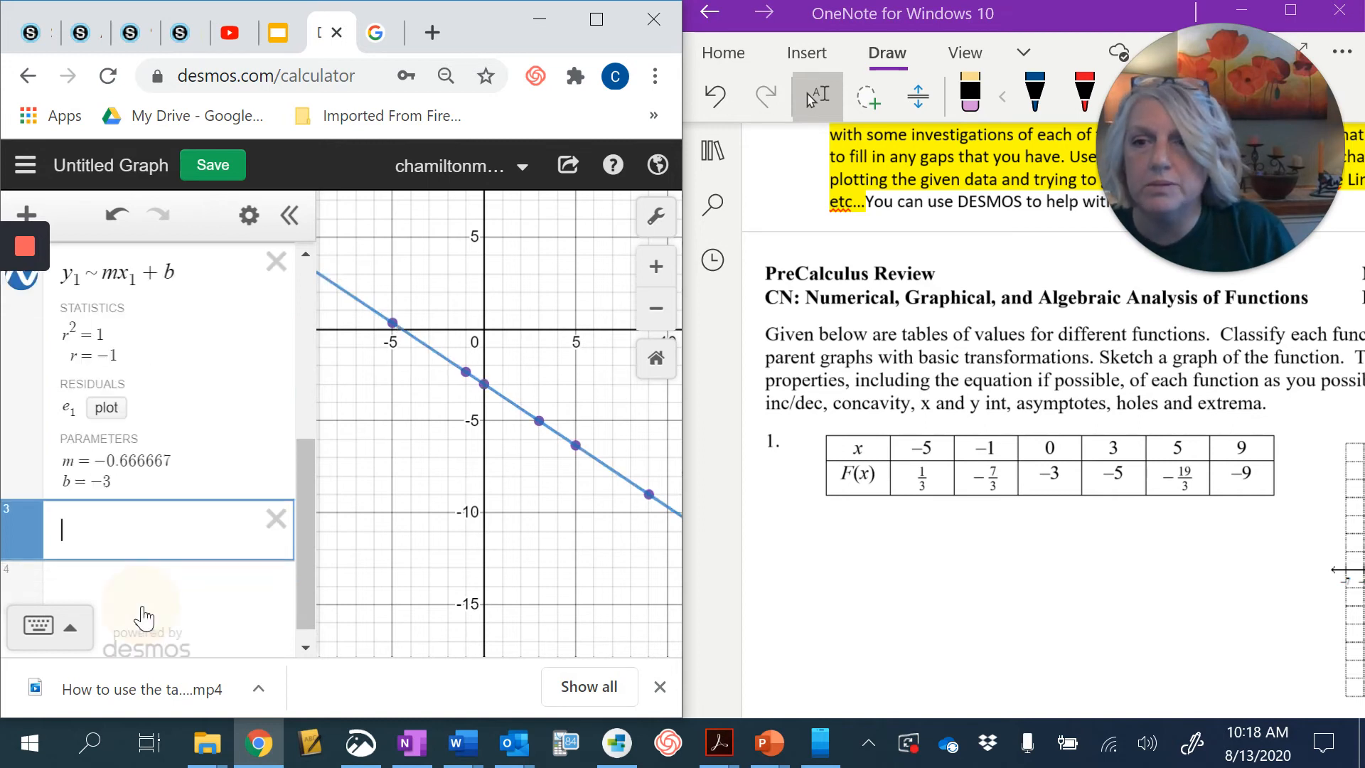
{"action": "type", "text": "y"}
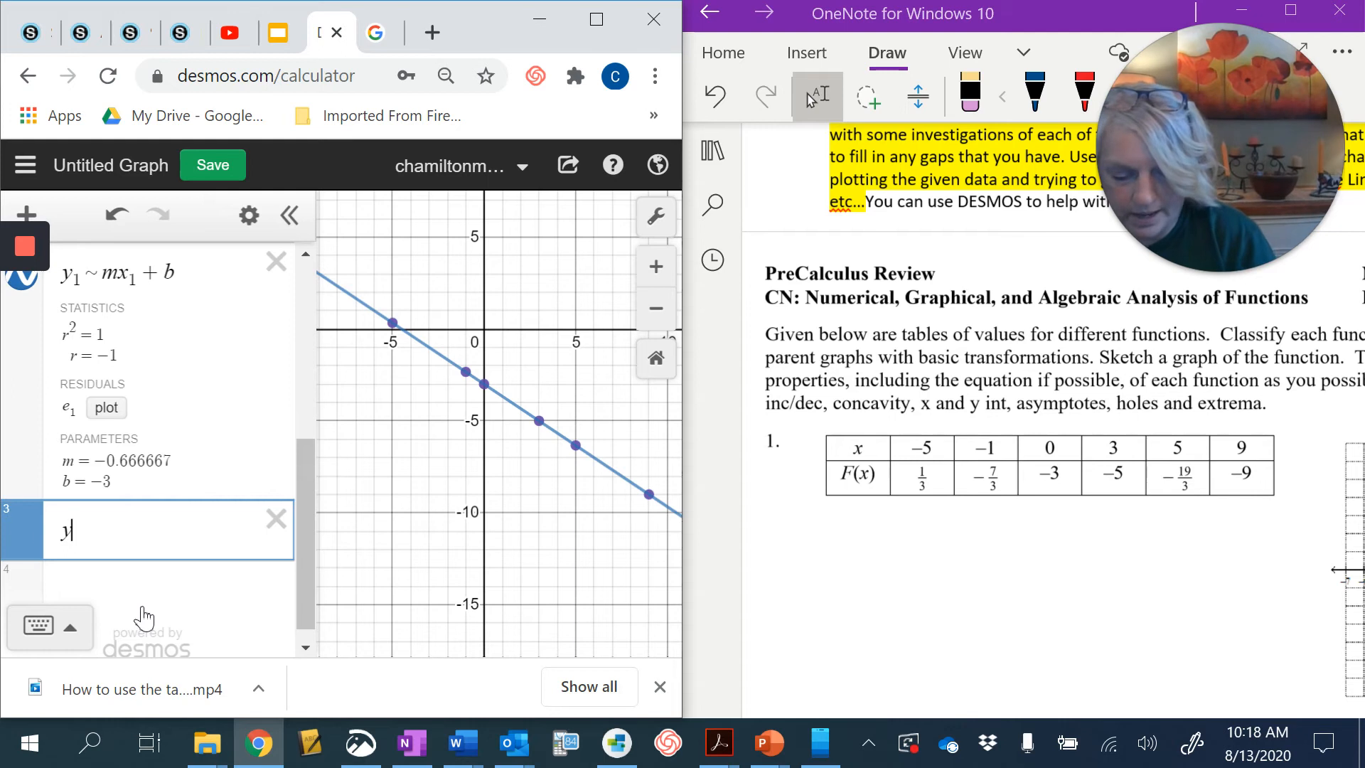
{"action": "type", "text": "=-2/3"}
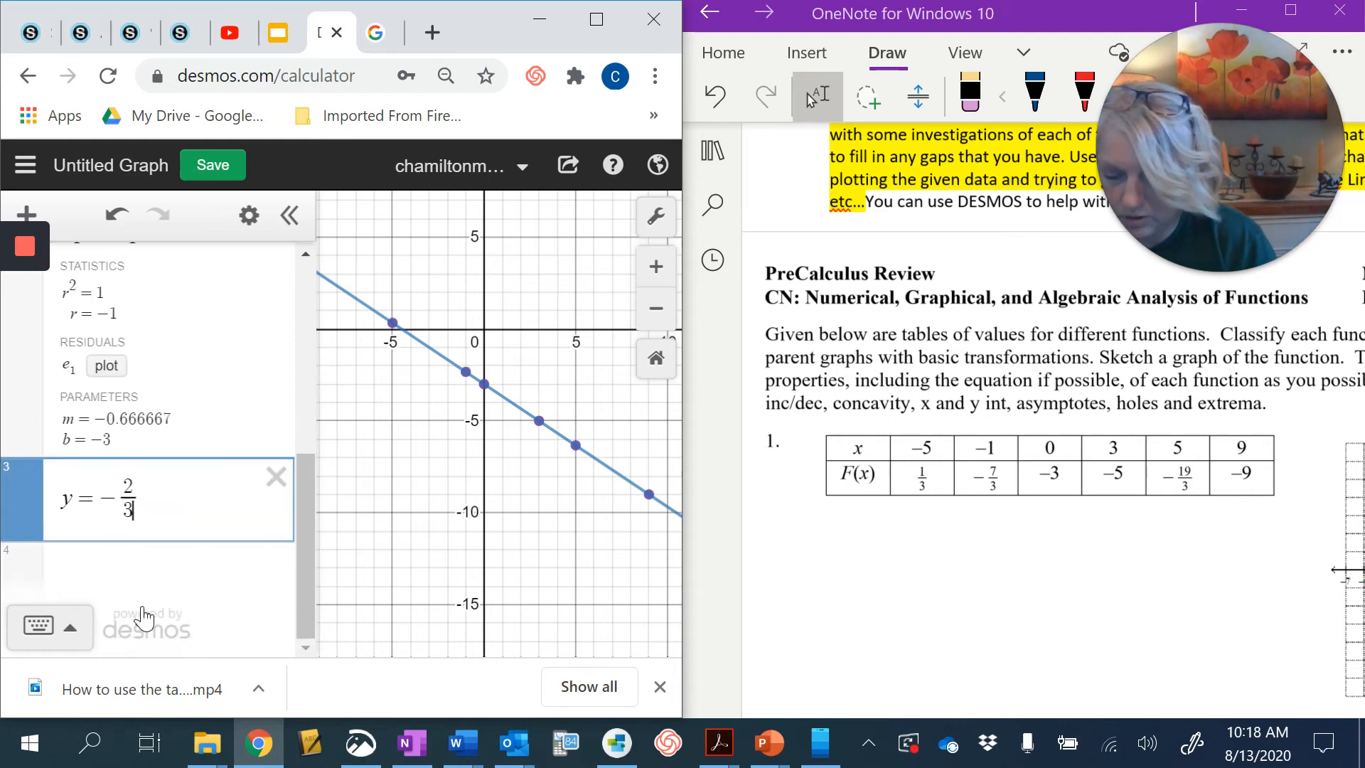
{"action": "key", "text": "Right"}
{"action": "type", "text": "x"}
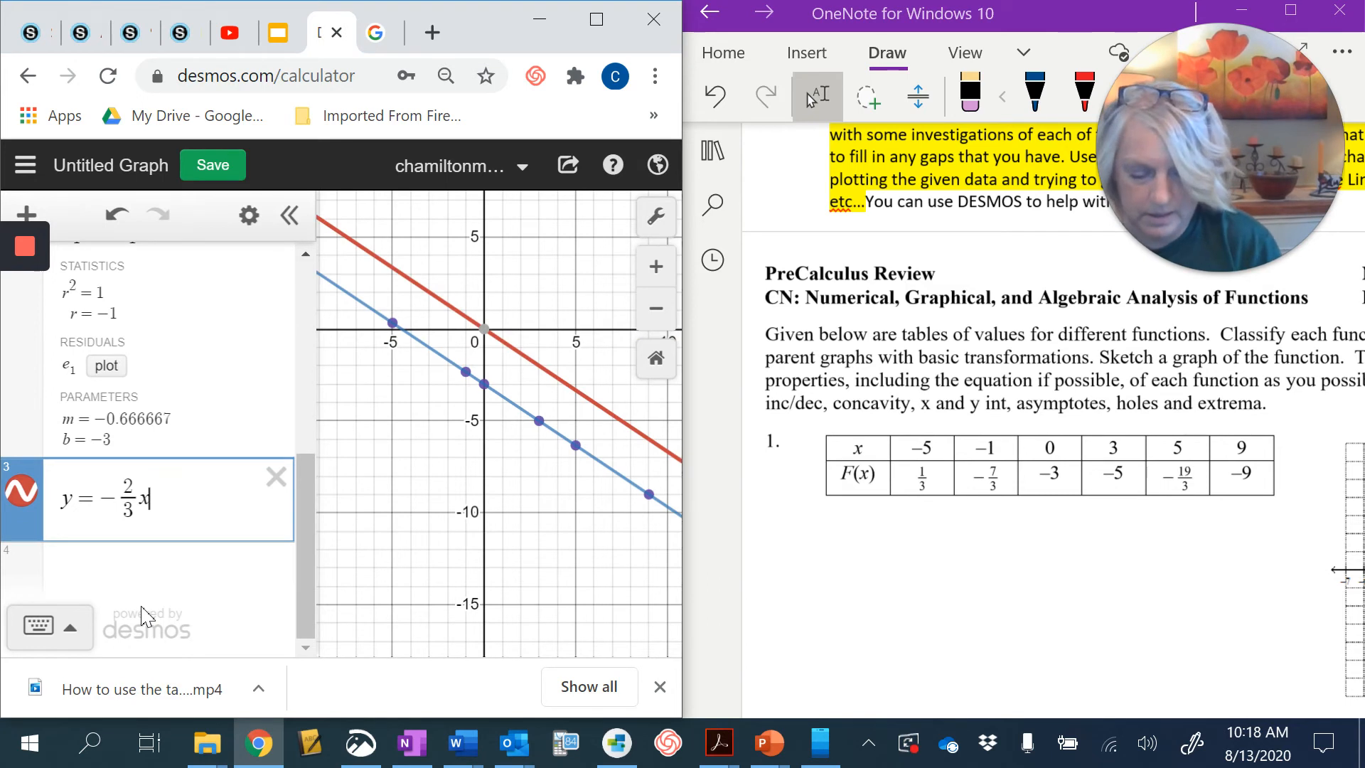